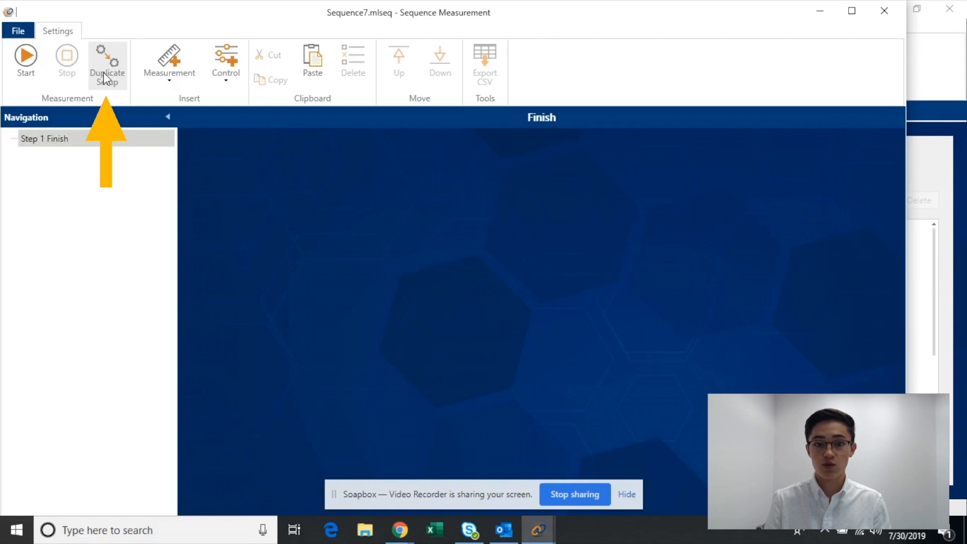
Add an M91 FastHall Continuity/4-wire measurement followed by a Pause control to the sequence.
{"action": "left_click", "coordinate": [161, 81]}
{"action": "mouse_move", "coordinate": [132, 121]}
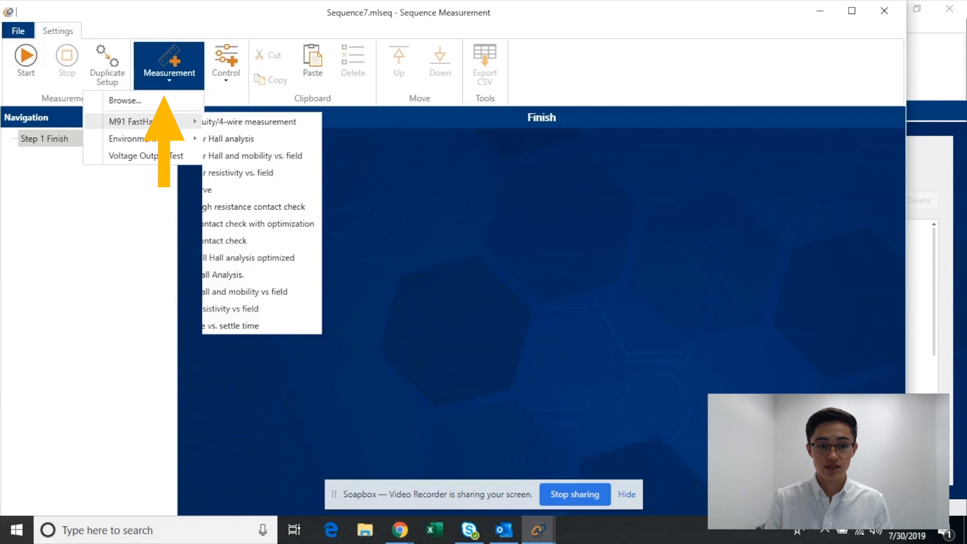
{"action": "left_click", "coordinate": [238, 122]}
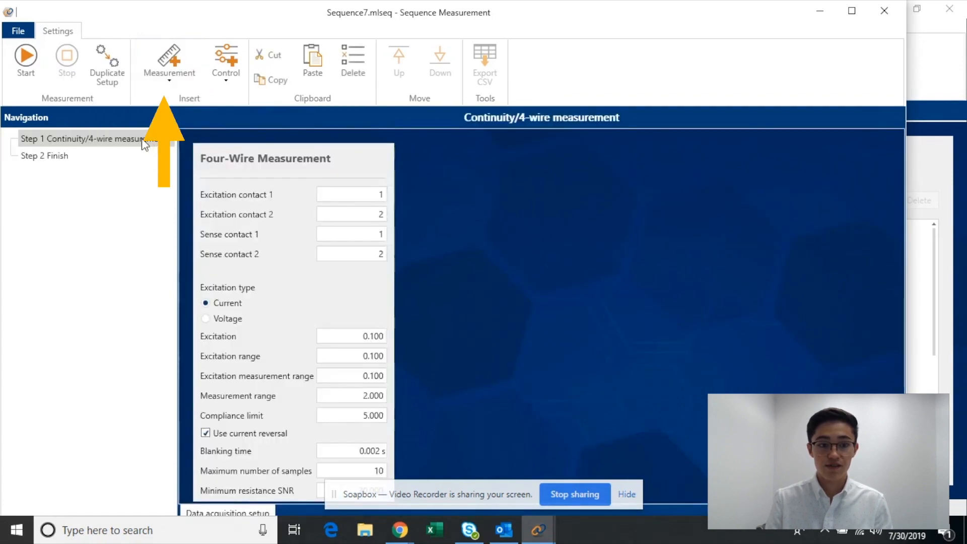
{"action": "left_click", "coordinate": [226, 81]}
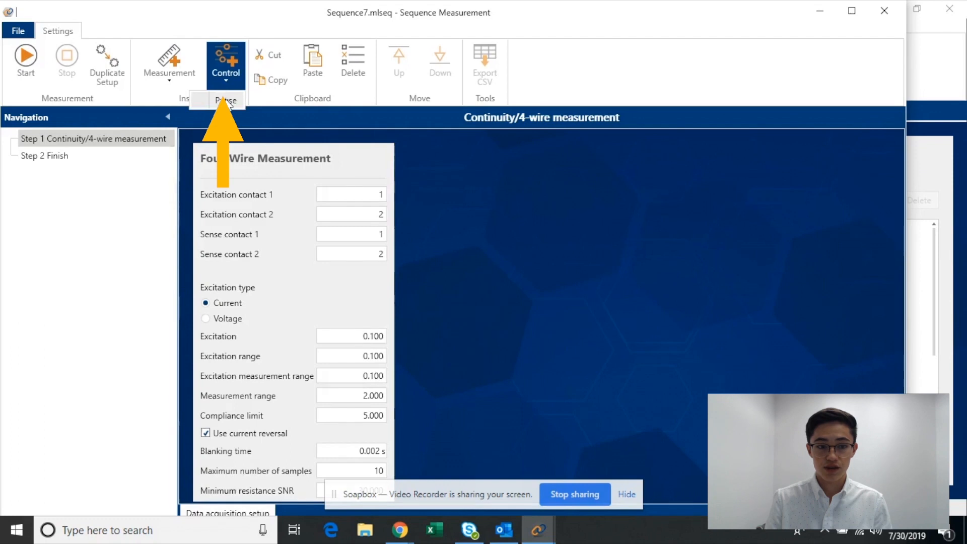
{"action": "left_click", "coordinate": [225, 100]}
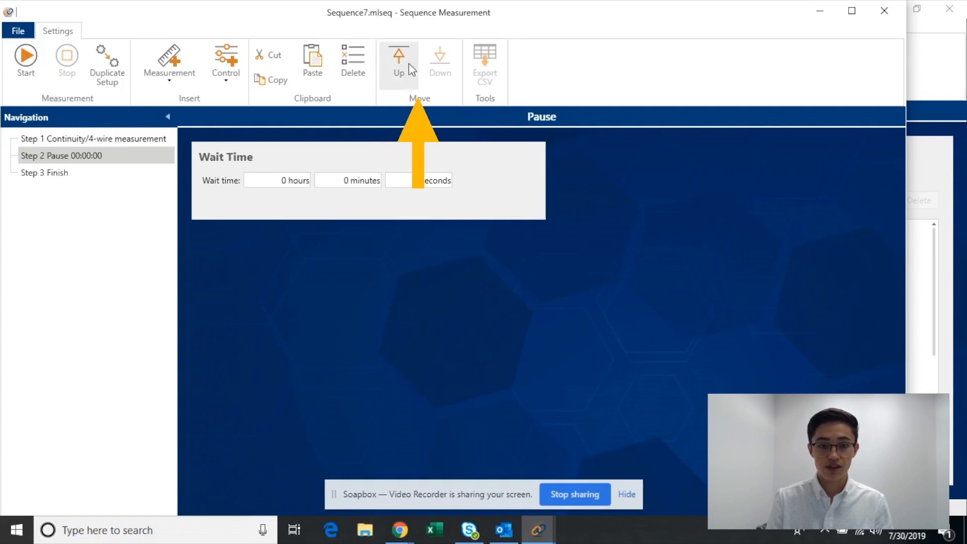
Move the Pause step up one place in the sequence and back down again.
{"action": "left_click", "coordinate": [120, 155]}
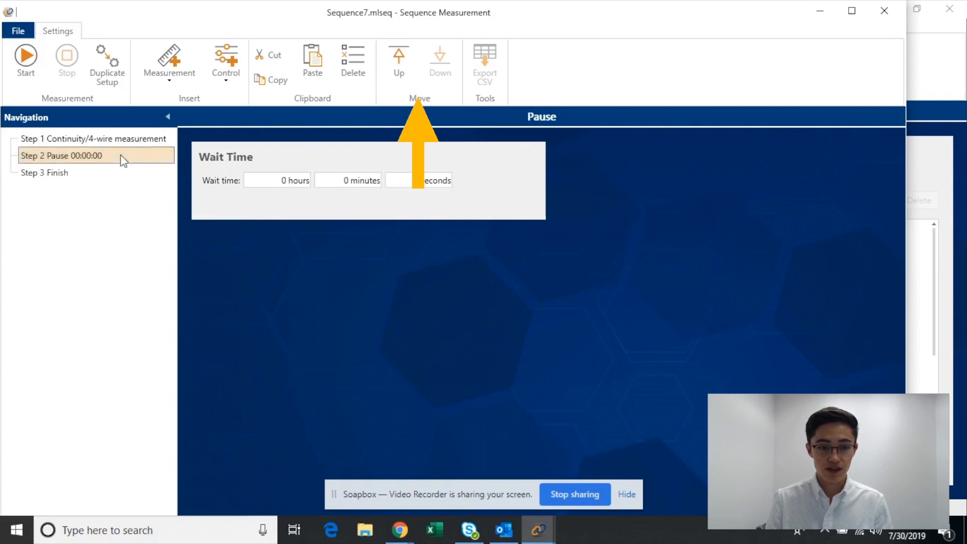
{"action": "left_click", "coordinate": [396, 75]}
{"action": "left_click", "coordinate": [431, 70]}
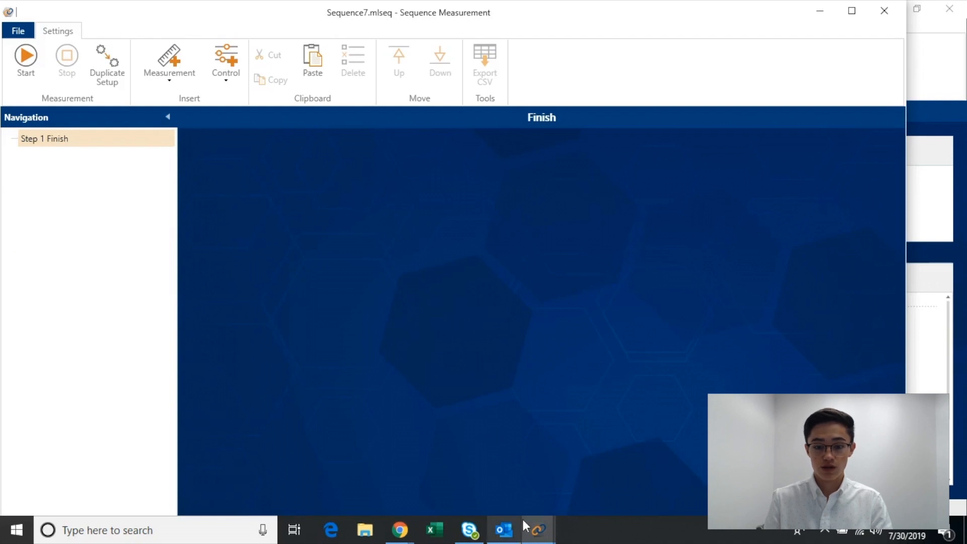
Switch to the main MeasureLINK platform window and open the system configuration.
{"action": "mouse_move", "coordinate": [527, 524]}
{"action": "left_click", "coordinate": [482, 497]}
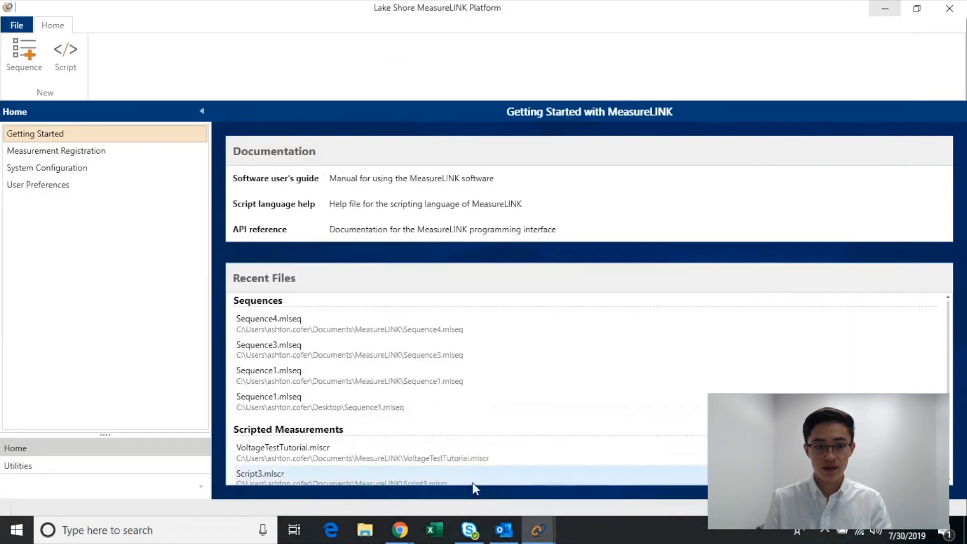
{"action": "left_click", "coordinate": [125, 173]}
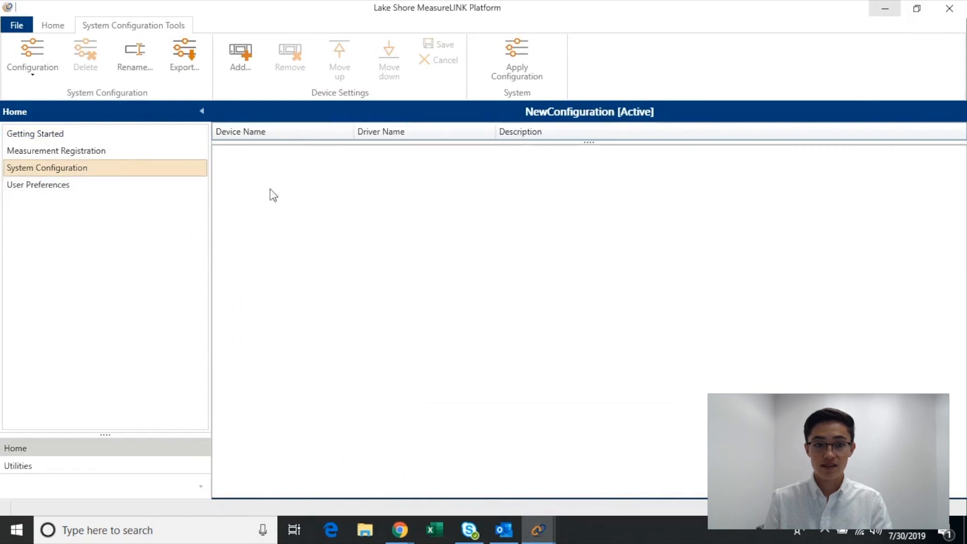
Add the M91FastHall controller as a device in the system configuration and open its communication settings.
{"action": "left_click", "coordinate": [247, 69]}
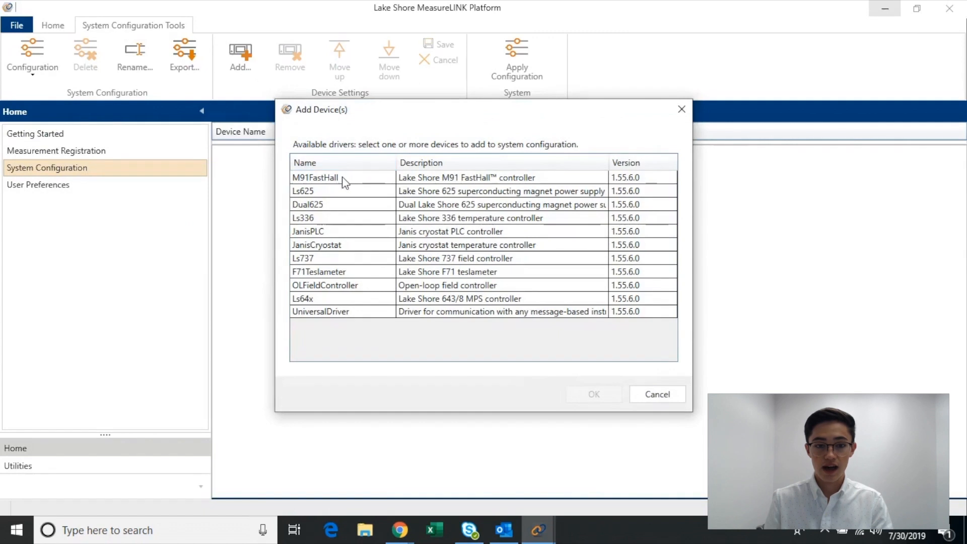
{"action": "left_click", "coordinate": [346, 180]}
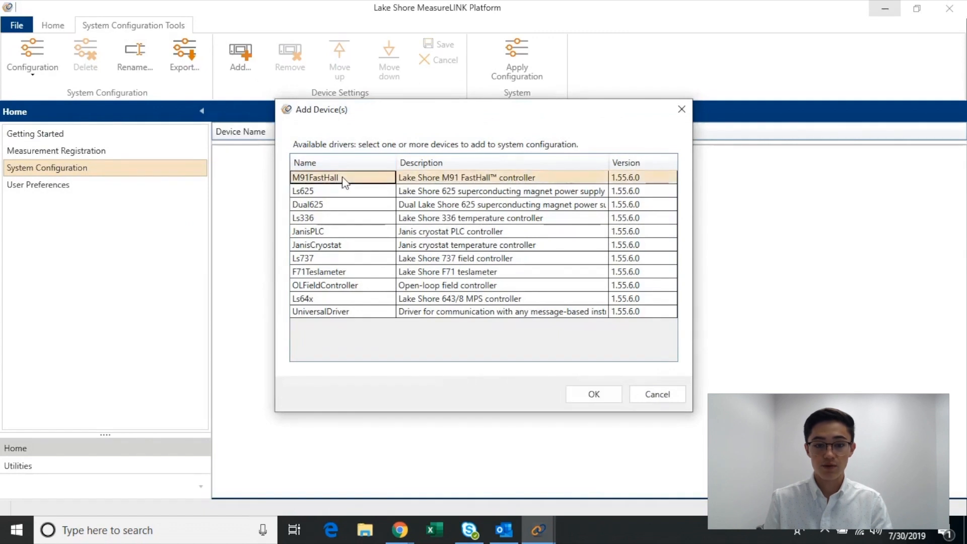
{"action": "left_click", "coordinate": [595, 395]}
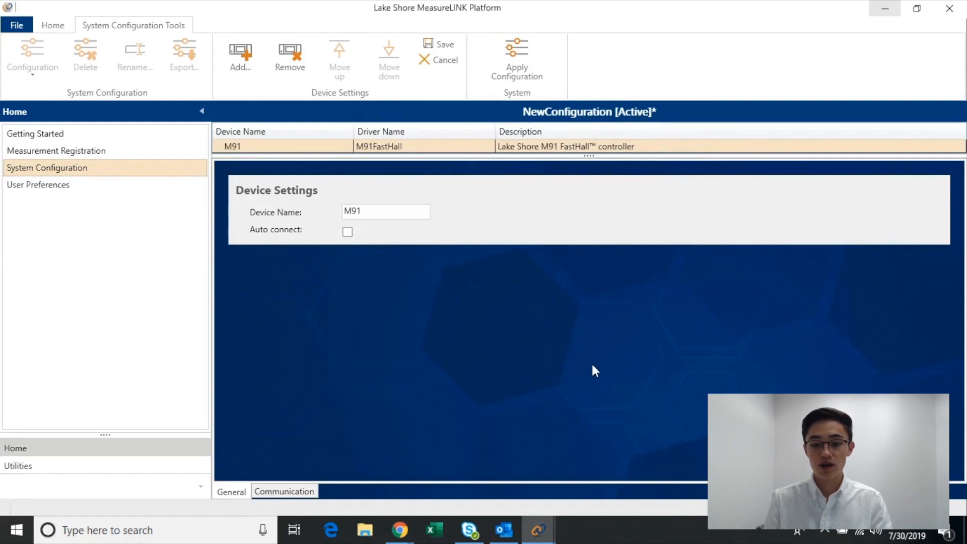
{"action": "left_click", "coordinate": [308, 492]}
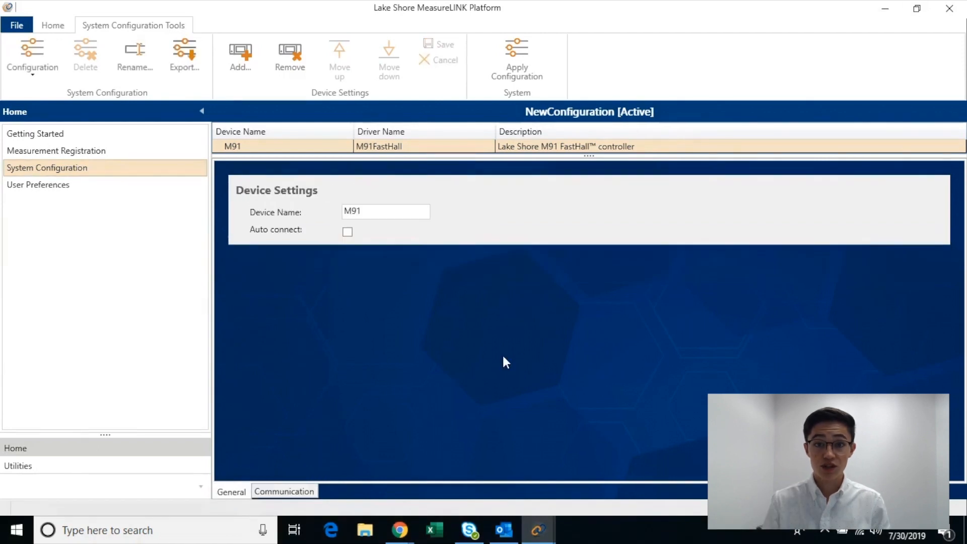
Bring up the System Status window and switch on the connection to the M91 FastHall device.
{"action": "mouse_move", "coordinate": [538, 530]}
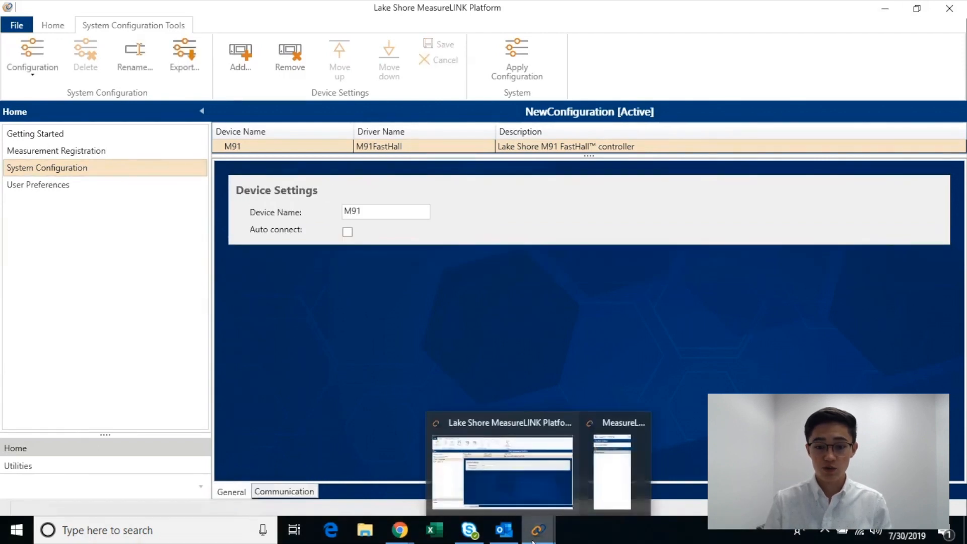
{"action": "left_click", "coordinate": [615, 476]}
{"action": "left_click_drag", "start_coordinate": [892, 31], "coordinate": [792, 35]}
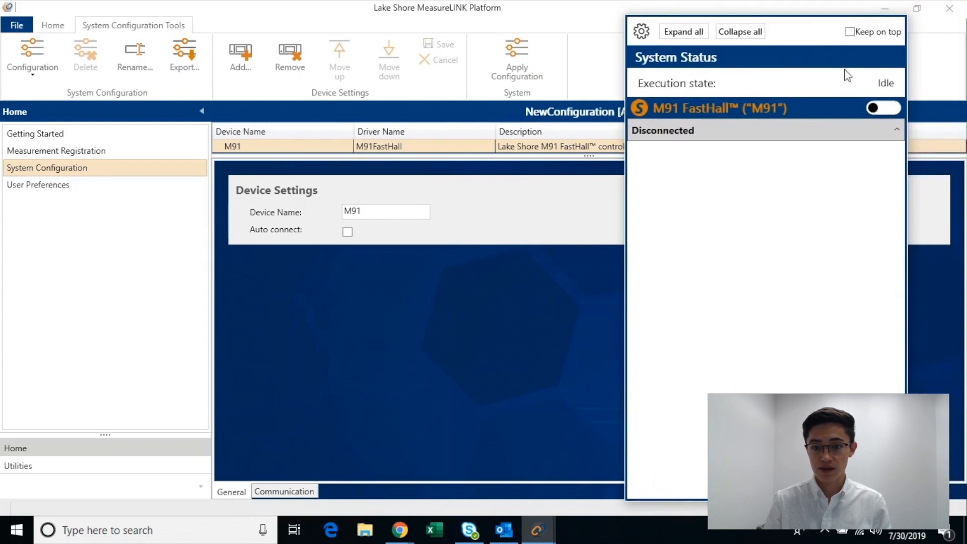
{"action": "left_click", "coordinate": [881, 108]}
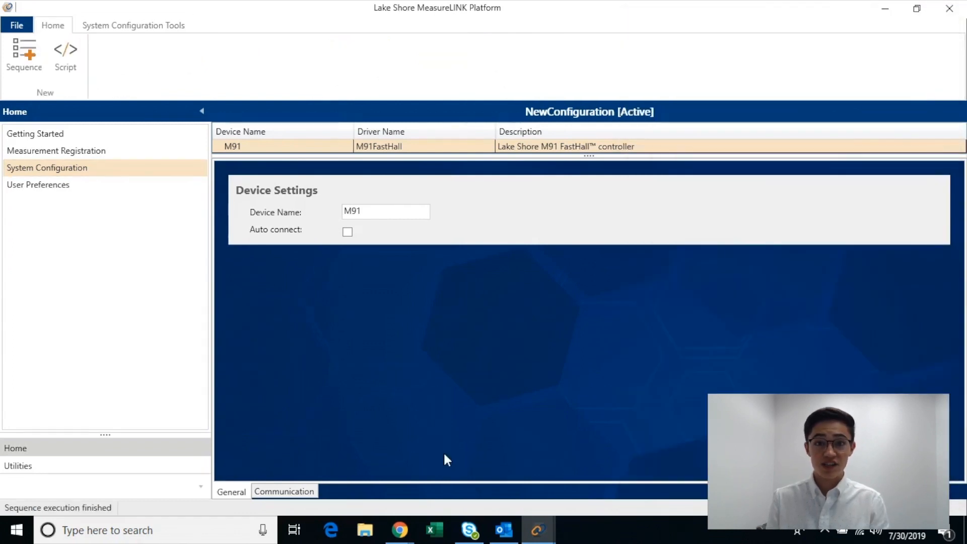
Switch to the Sequence2.mlseq window and add an M91 FastHall I/V Curve measurement.
{"action": "mouse_move", "coordinate": [538, 530]}
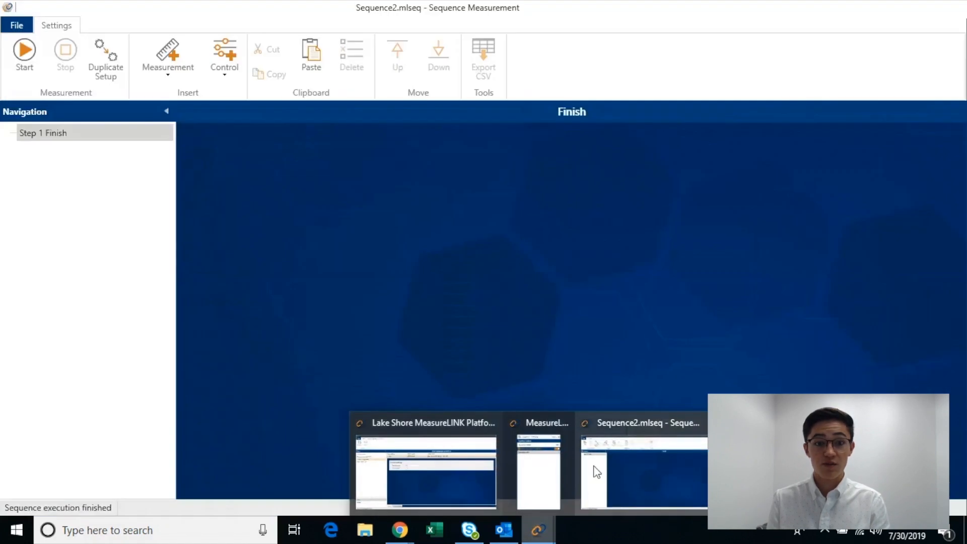
{"action": "left_click", "coordinate": [594, 466]}
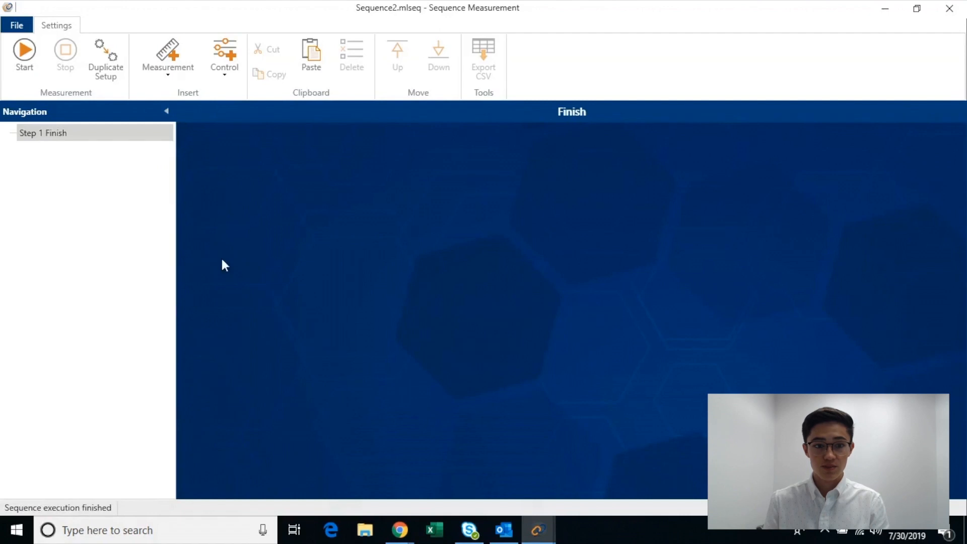
{"action": "left_click", "coordinate": [155, 72]}
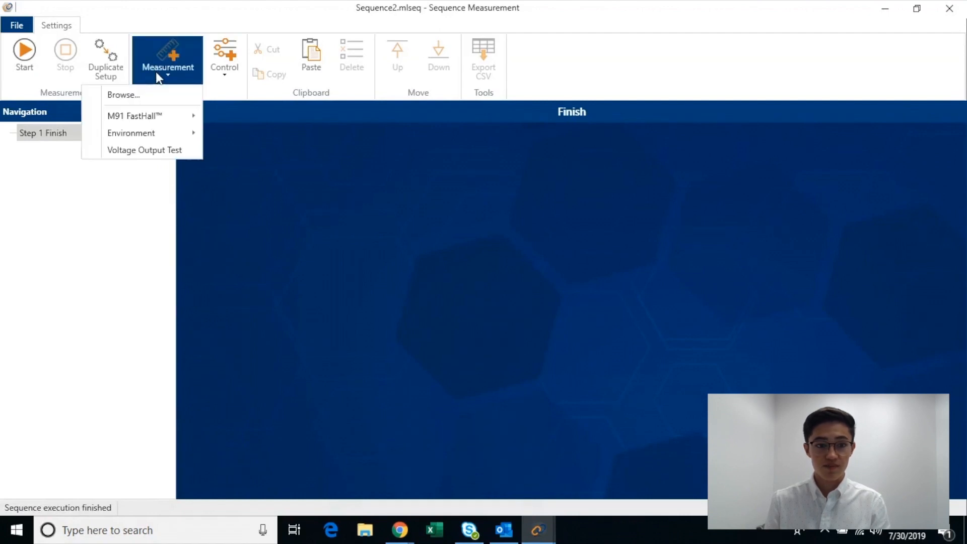
{"action": "mouse_move", "coordinate": [177, 119]}
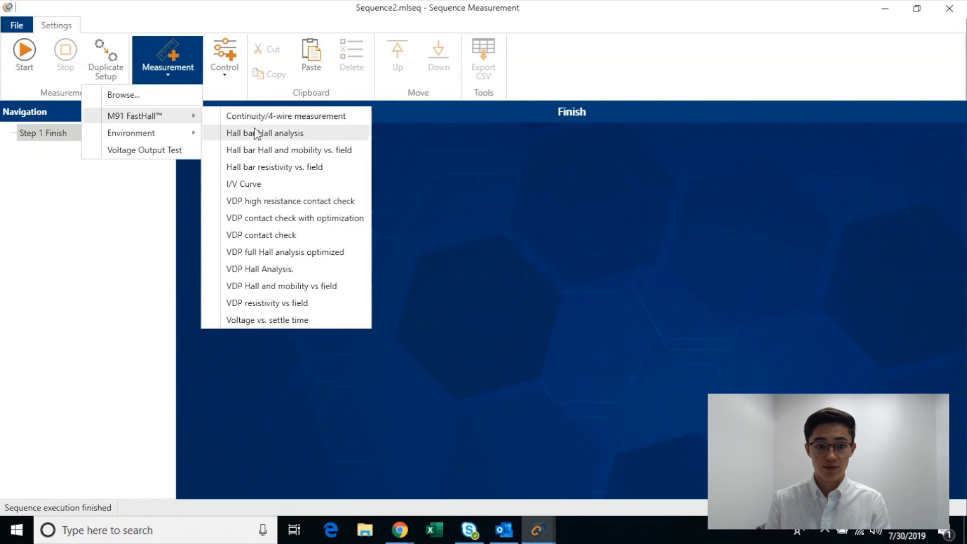
{"action": "left_click", "coordinate": [267, 184]}
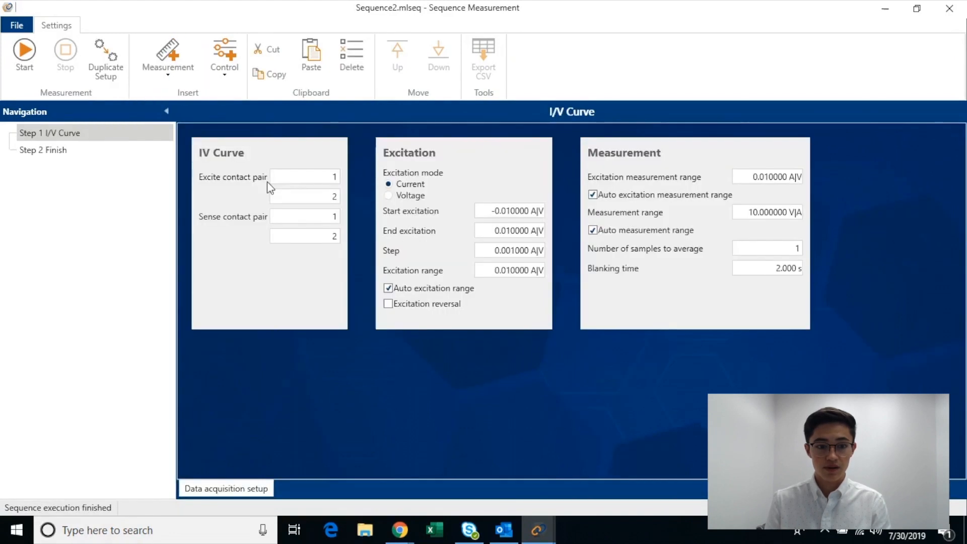
Add a Voltage vs. settle time measurement and a Pause control after the I/V Curve step.
{"action": "left_click", "coordinate": [171, 76]}
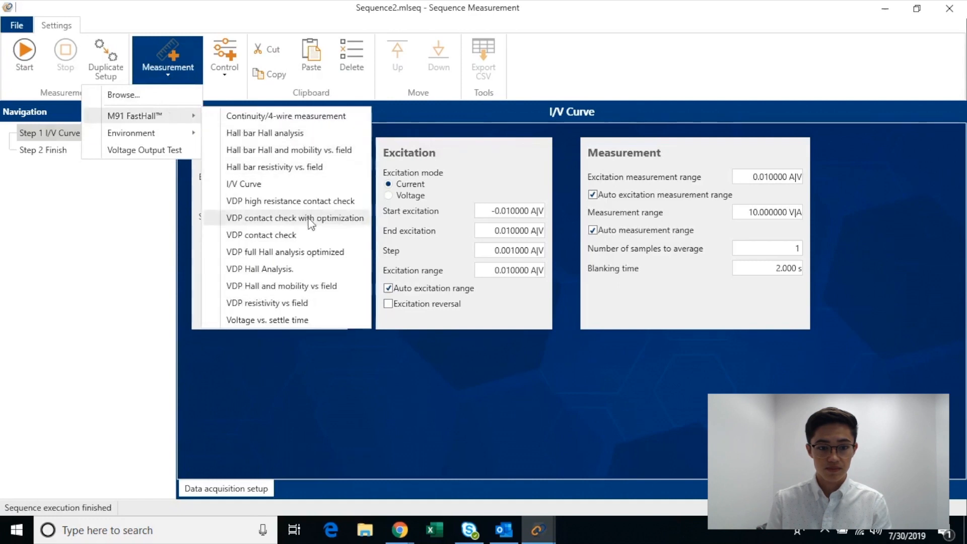
{"action": "left_click", "coordinate": [304, 319]}
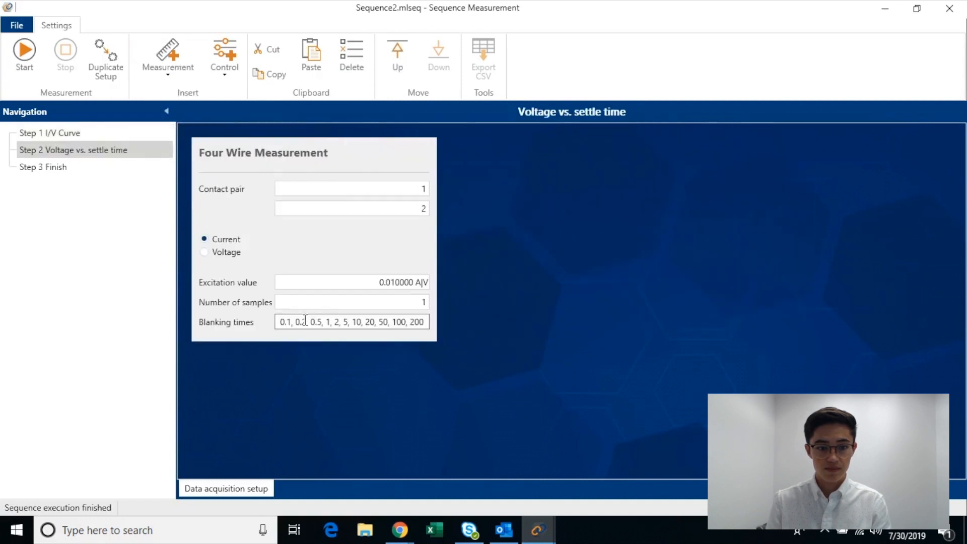
{"action": "left_click", "coordinate": [222, 70]}
{"action": "left_click", "coordinate": [225, 99]}
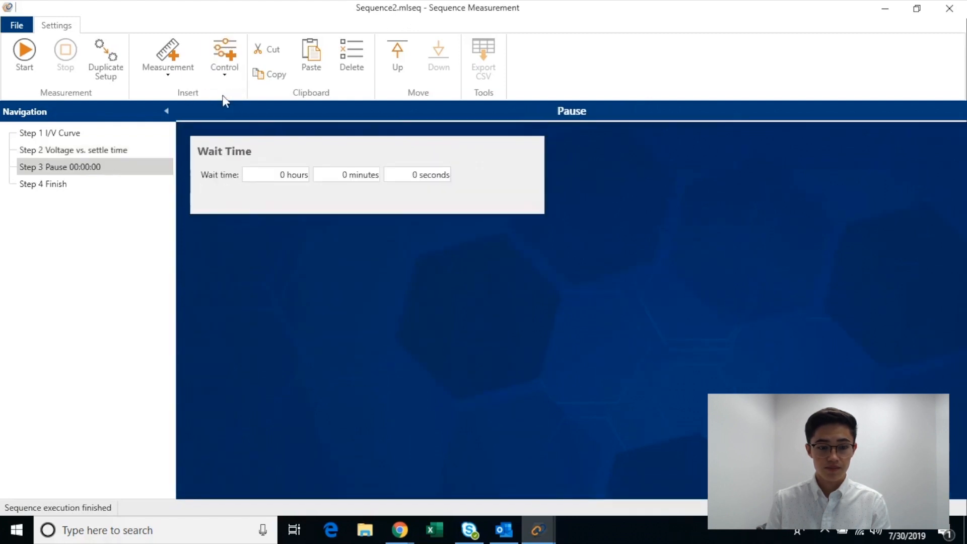
Look through the sequence steps and move the Pause step above Voltage vs. settle time.
{"action": "left_click", "coordinate": [119, 150]}
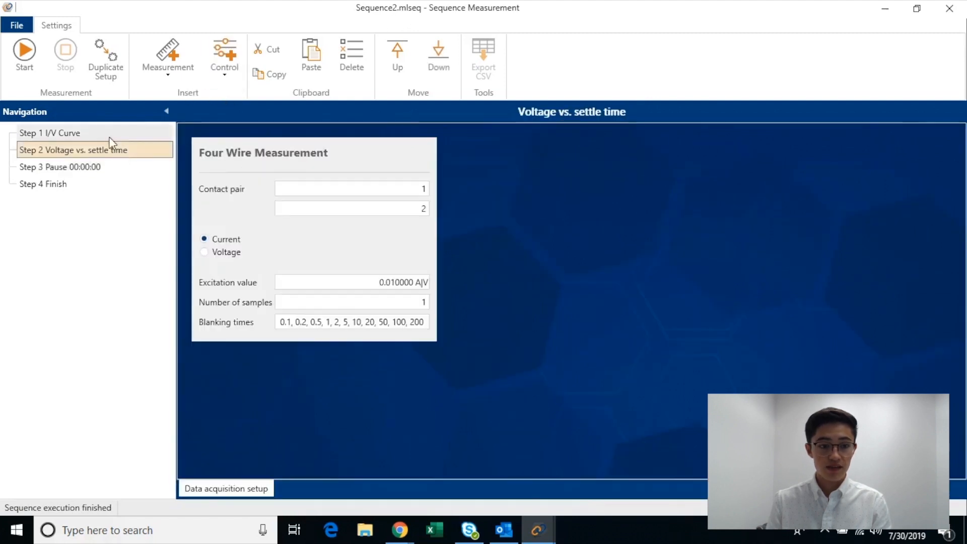
{"action": "left_click", "coordinate": [107, 134]}
{"action": "left_click", "coordinate": [110, 150]}
{"action": "left_click", "coordinate": [108, 167]}
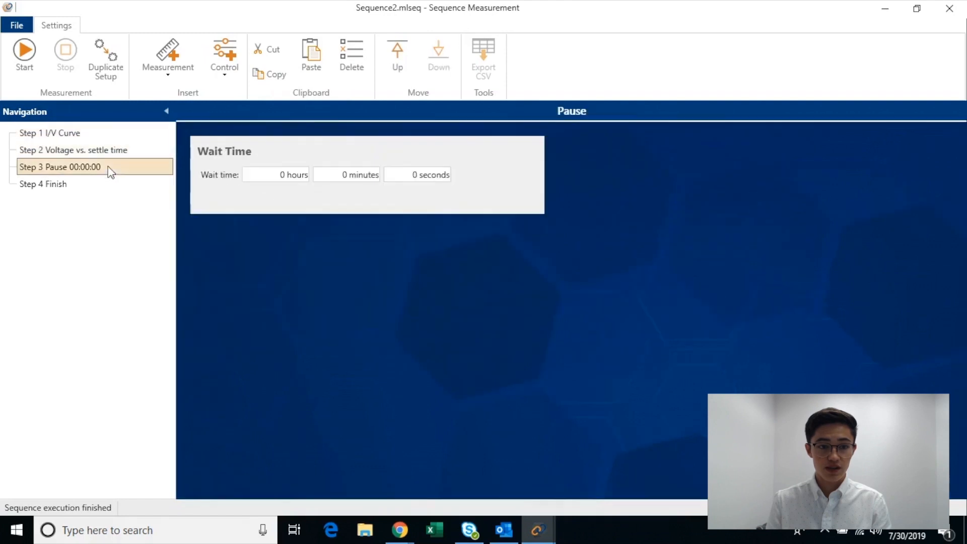
{"action": "left_click", "coordinate": [409, 48]}
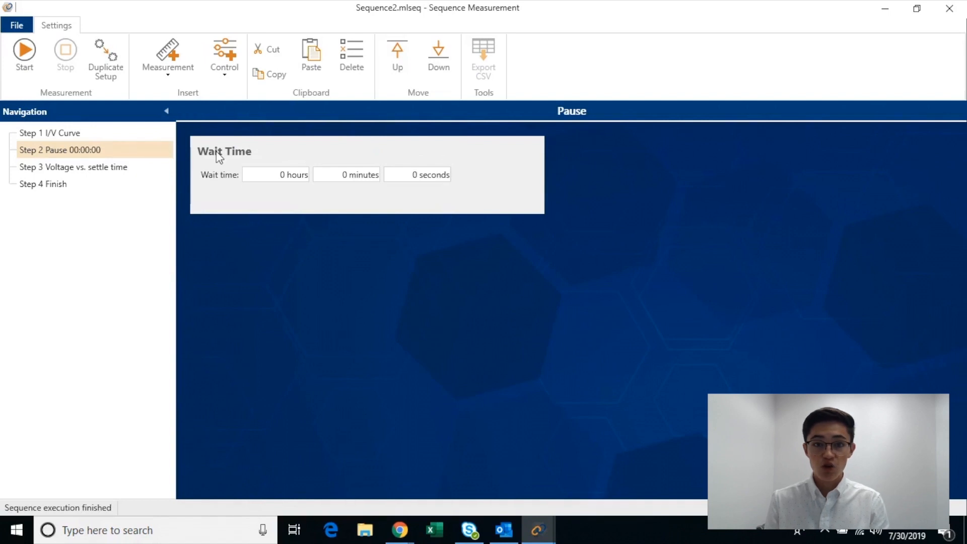
Set the I/V Curve excitation mode to Voltage and the Pause step's wait time to 3 seconds.
{"action": "left_click", "coordinate": [150, 135]}
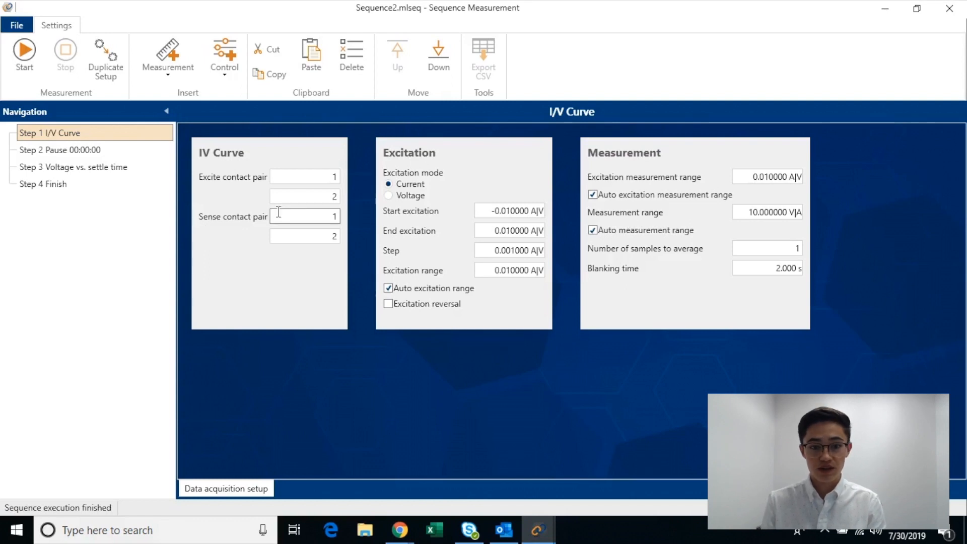
{"action": "left_click", "coordinate": [393, 197]}
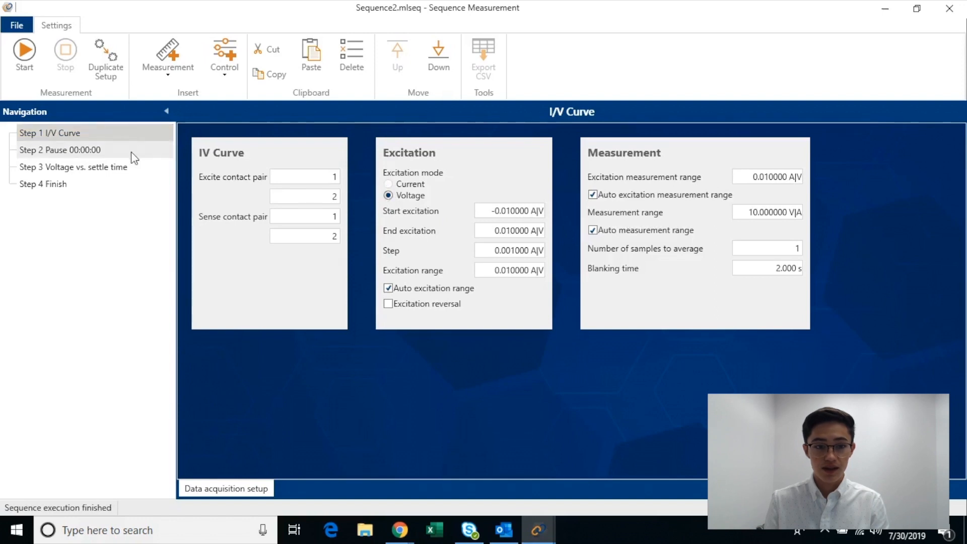
{"action": "left_click", "coordinate": [131, 153]}
{"action": "left_click", "coordinate": [412, 174]}
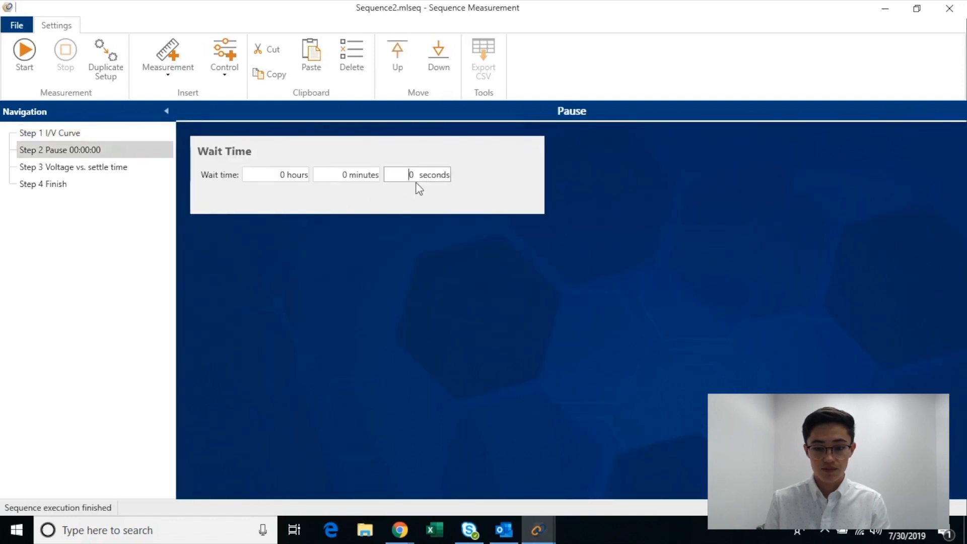
{"action": "key", "text": "Delete"}
{"action": "type", "text": "3"}
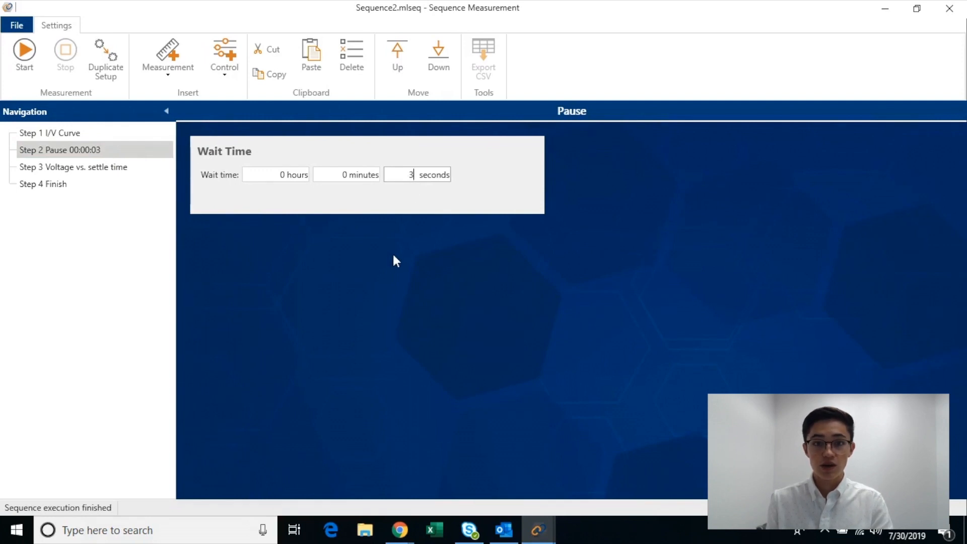
Run the sequence and review the Voltage vs. settle time setup, table and charts along with the I/V Curve results.
{"action": "left_click", "coordinate": [18, 72]}
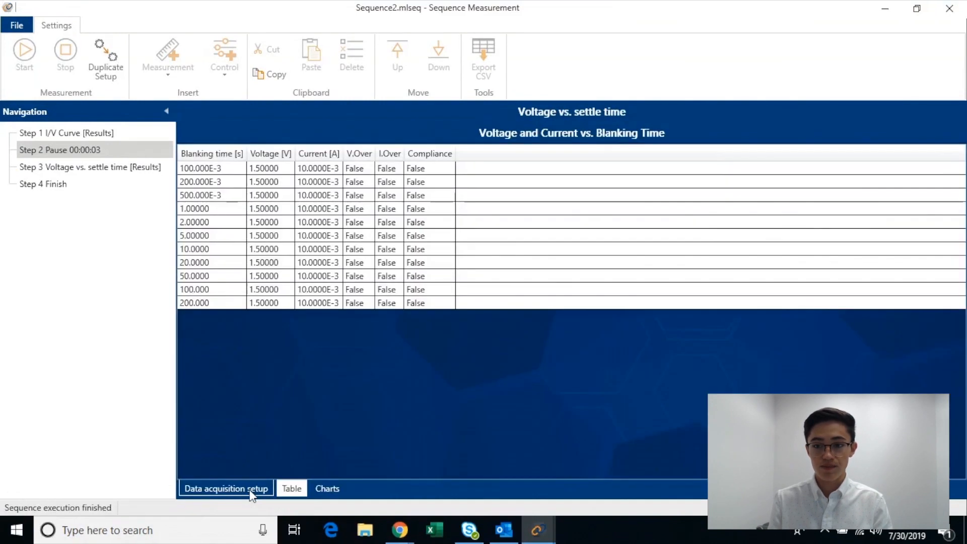
{"action": "left_click", "coordinate": [252, 491]}
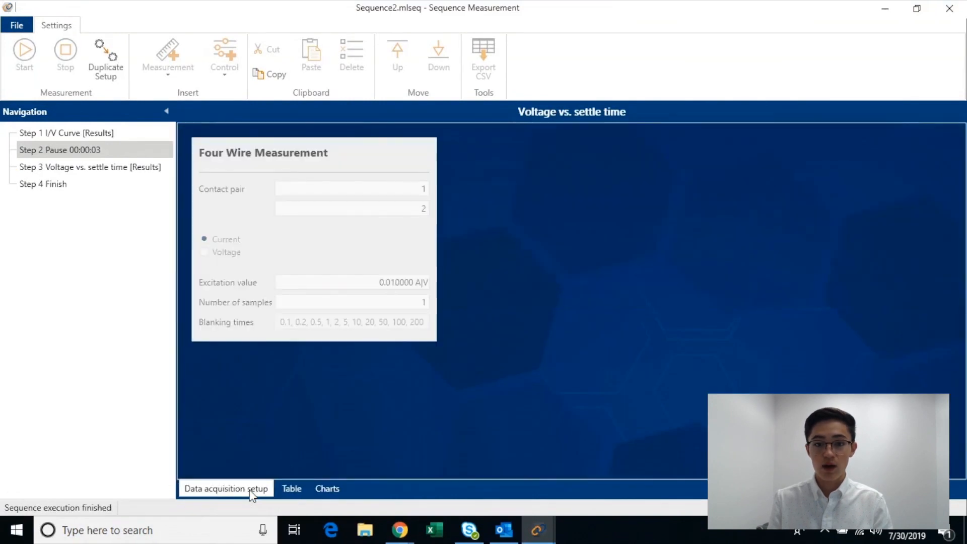
{"action": "left_click", "coordinate": [286, 484]}
{"action": "left_click", "coordinate": [327, 489]}
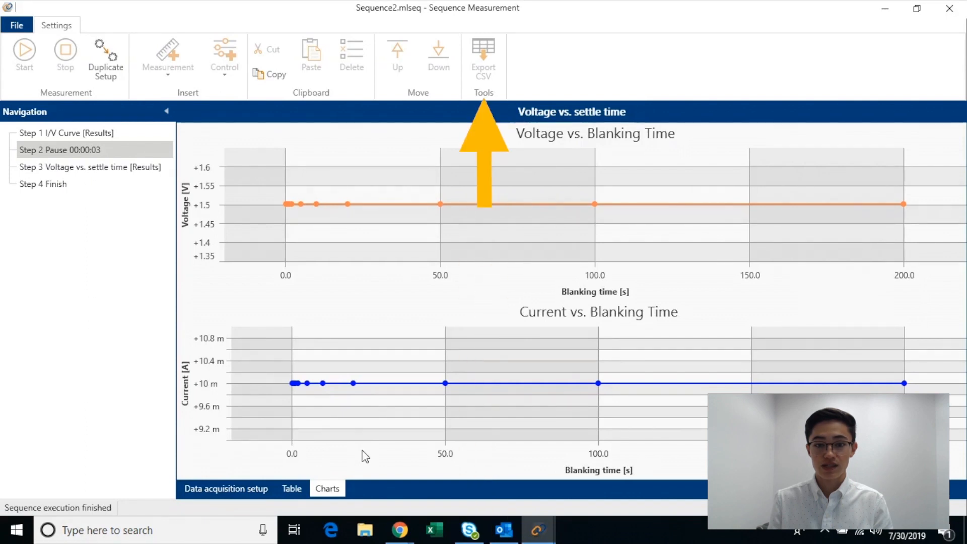
{"action": "left_click", "coordinate": [130, 137]}
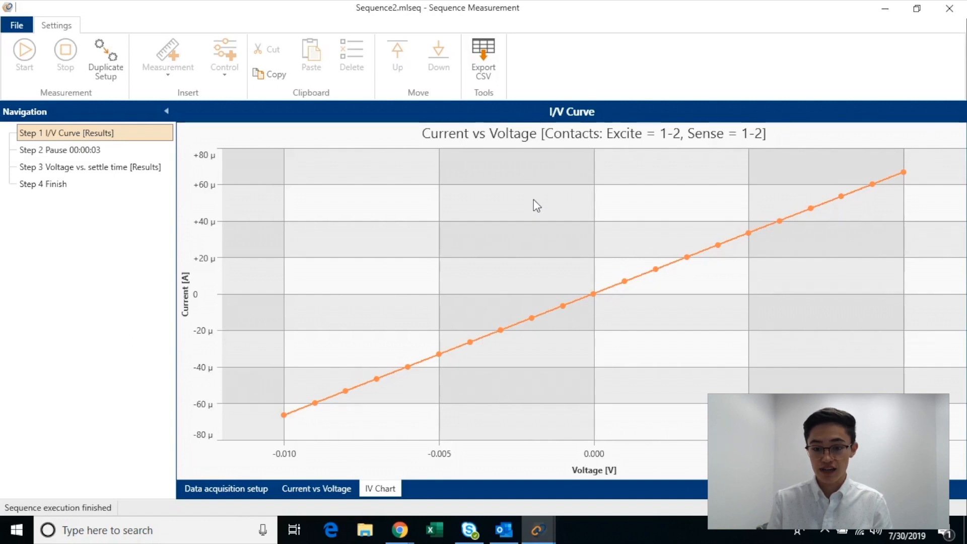
Duplicate the finished sequence's setup into a new sequence and open the first excite contact of the I/V Curve for editing.
{"action": "left_click", "coordinate": [113, 64]}
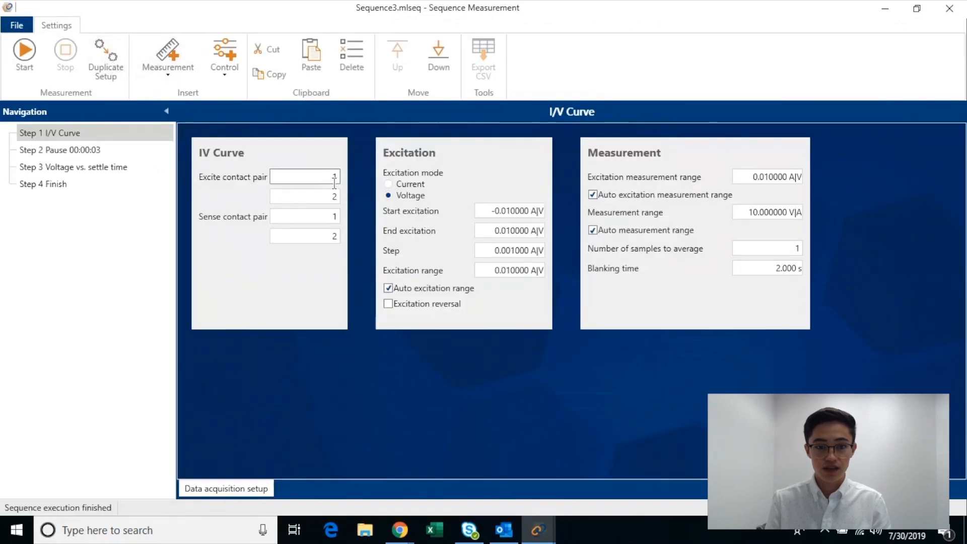
{"action": "left_click", "coordinate": [332, 180]}
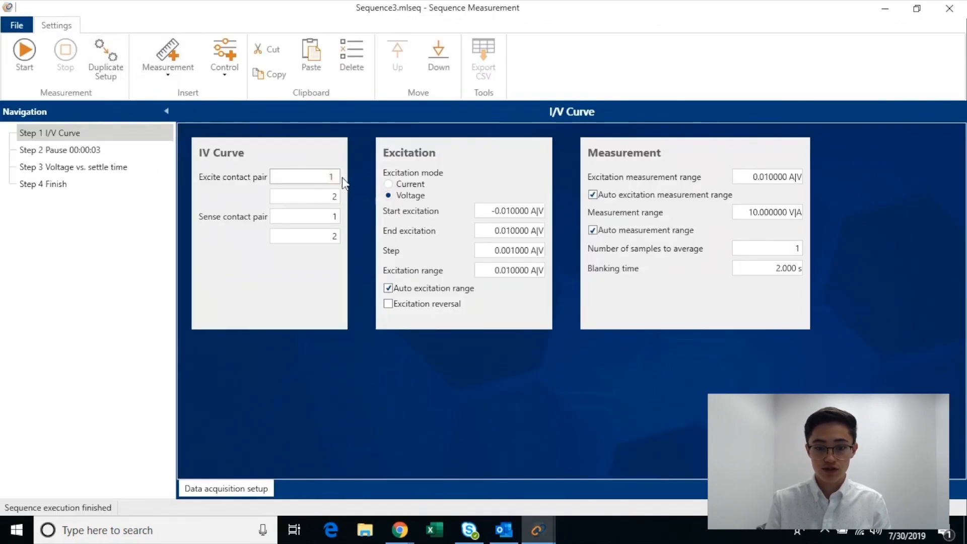